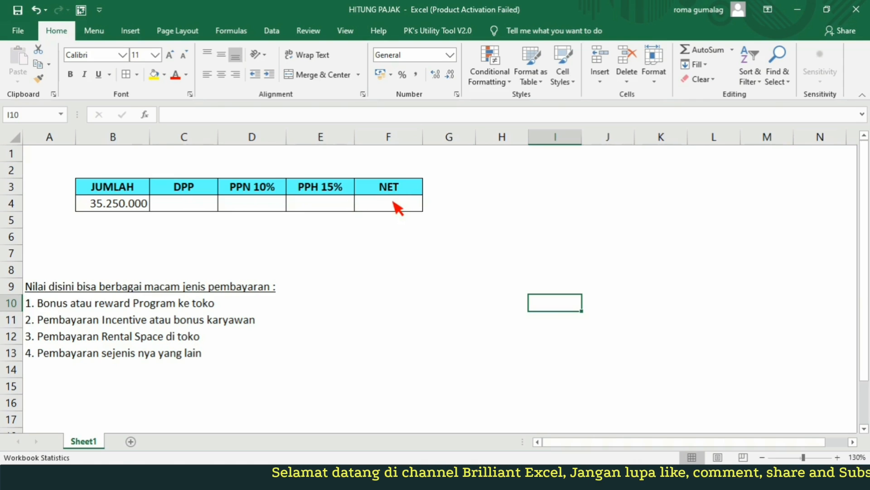
Step: Calculate the DPP in C4 by dividing the JUMLAH amount by 1,1 with the formula =B4/1,1
{"action": "left_click", "coordinate": [130, 203]}
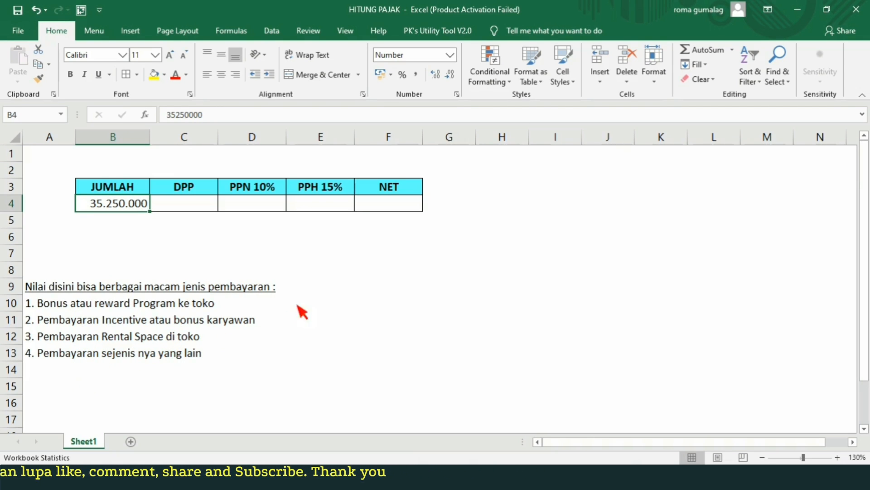
{"action": "left_click", "coordinate": [198, 207]}
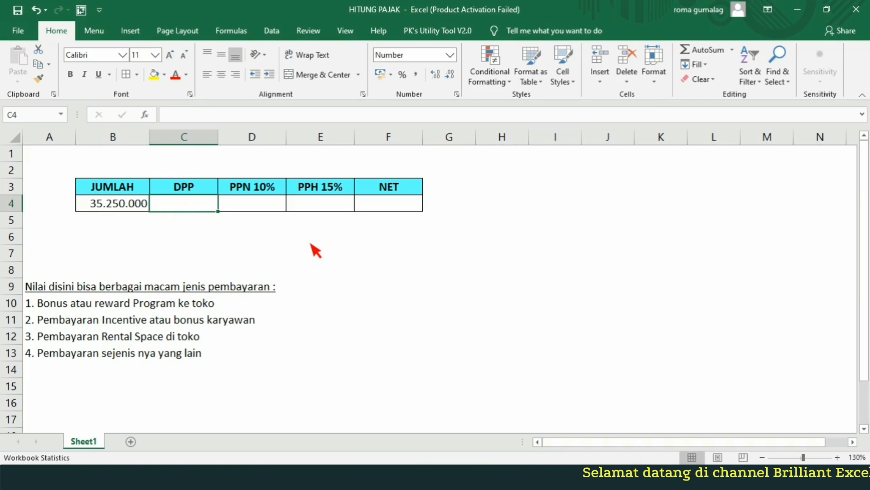
{"action": "type", "text": "="}
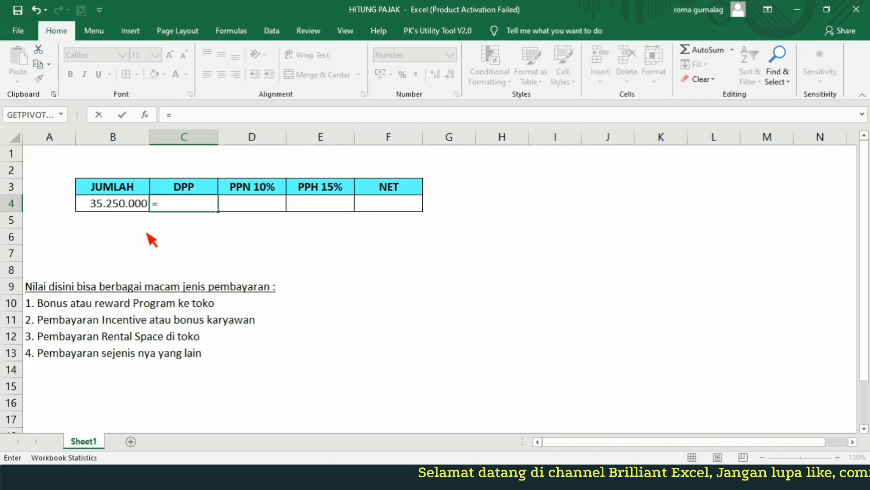
{"action": "left_click", "coordinate": [128, 208]}
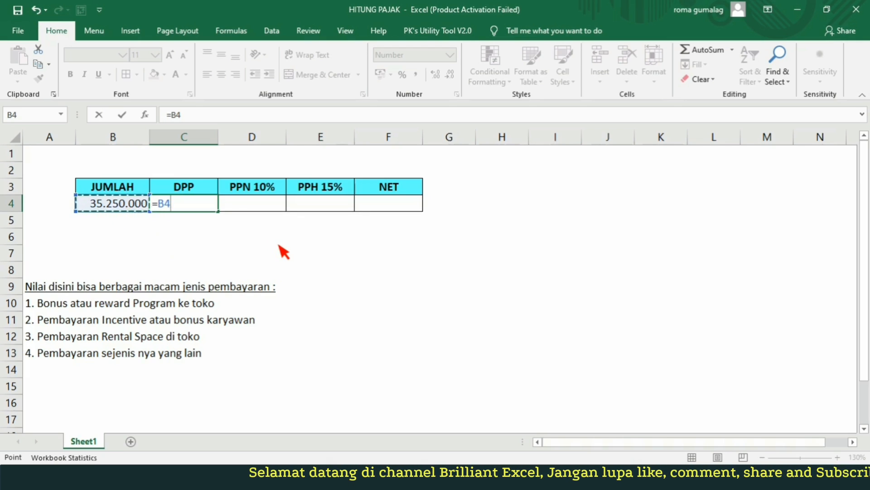
{"action": "type", "text": "/"}
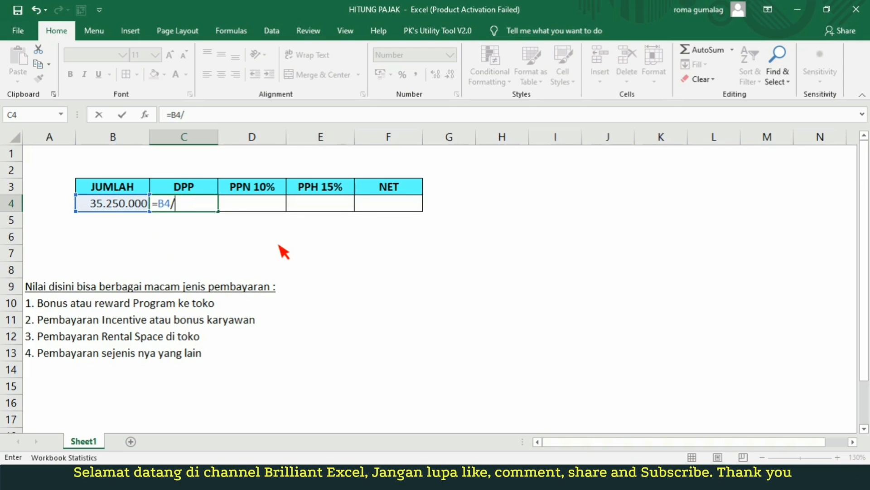
{"action": "type", "text": "1,1"}
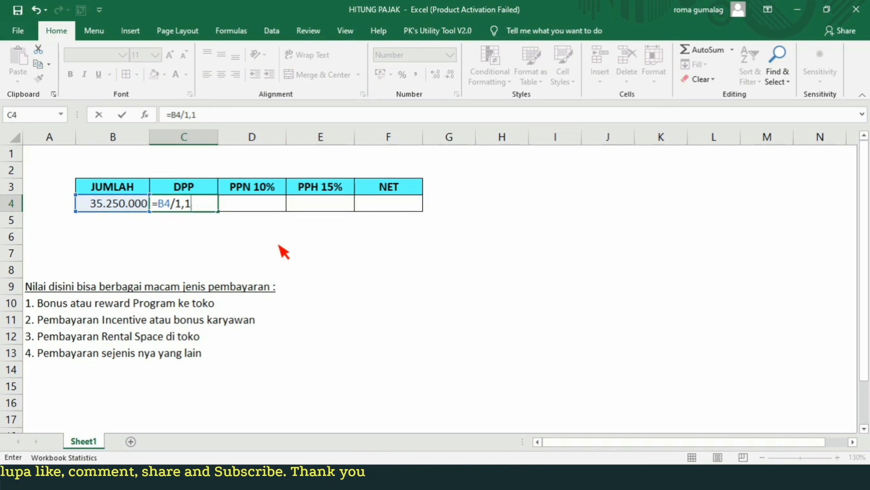
{"action": "key", "text": "Return"}
{"action": "key", "text": "Up"}
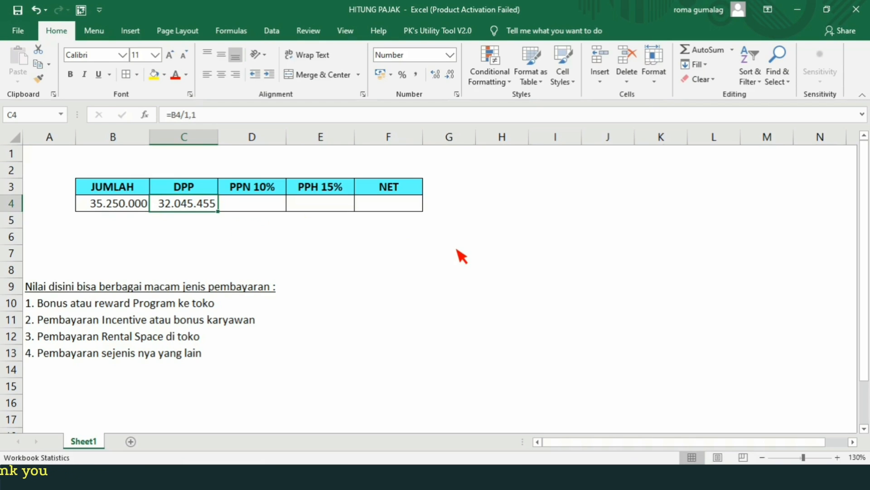
Step: Calculate the PPN 10% in D4 from the DPP with the formula =C4*10%
{"action": "key", "text": "Right"}
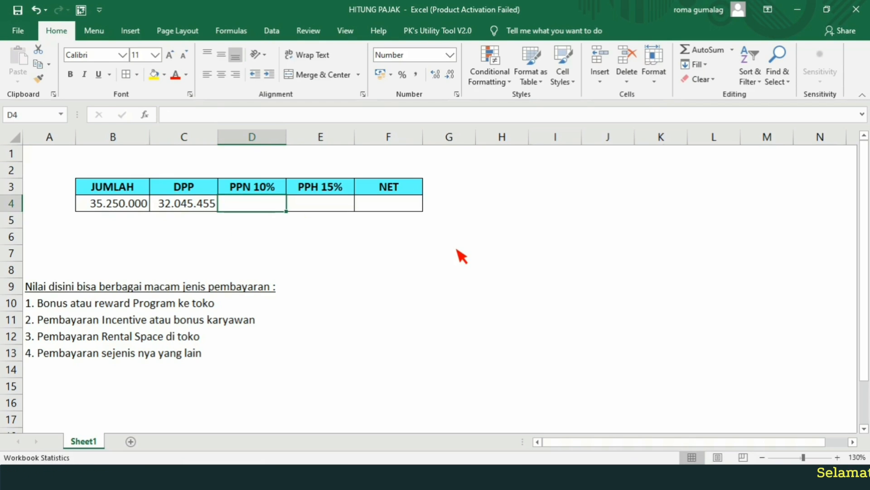
{"action": "type", "text": "="}
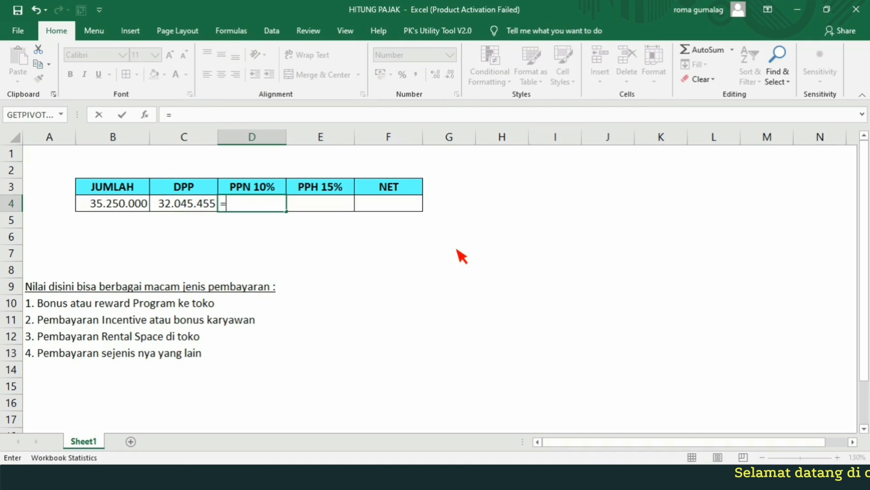
{"action": "key", "text": "Left"}
{"action": "type", "text": "*10%"}
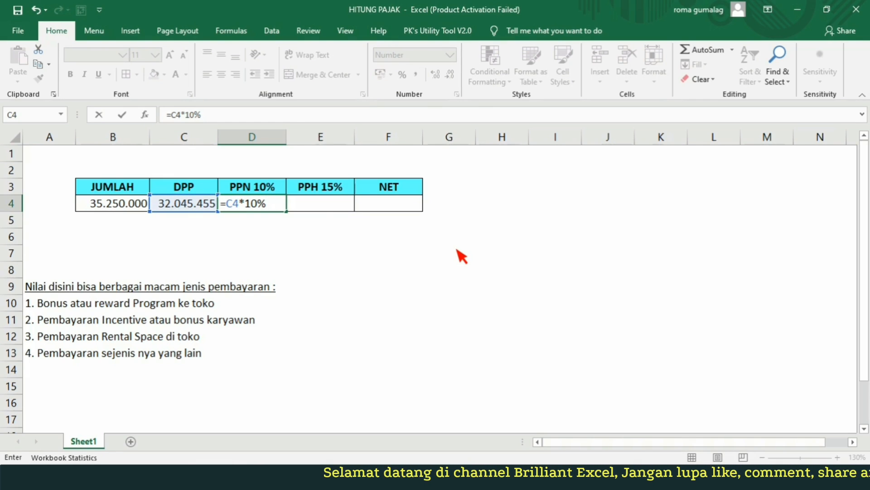
{"action": "key", "text": "Return"}
{"action": "key", "text": "Up"}
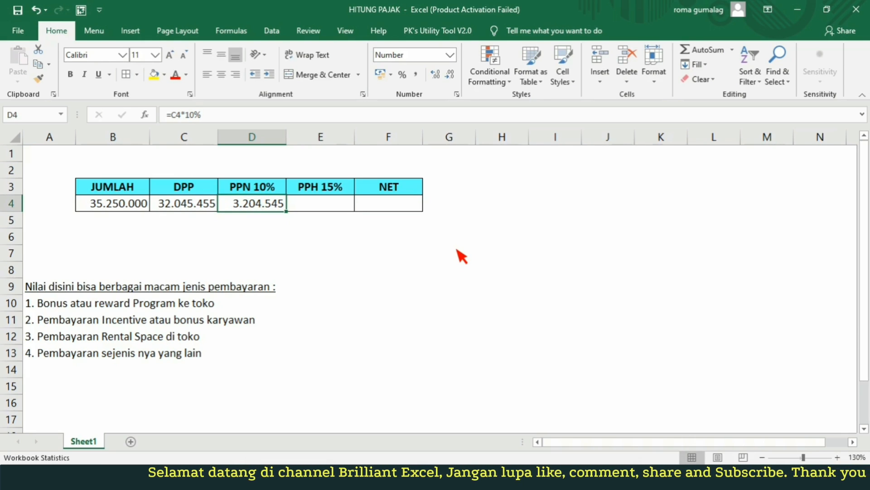
Step: Calculate the PPH 15% in E4 from the DPP with the formula =C4*15%
{"action": "key", "text": "Right"}
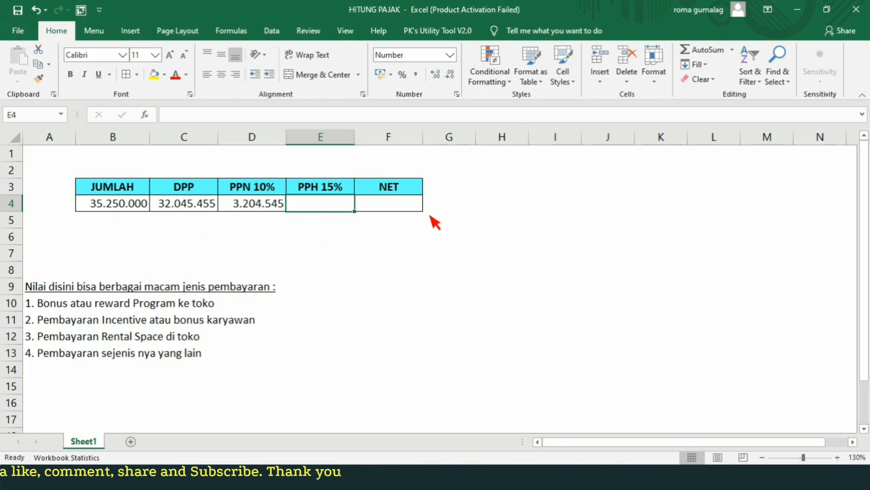
{"action": "type", "text": "="}
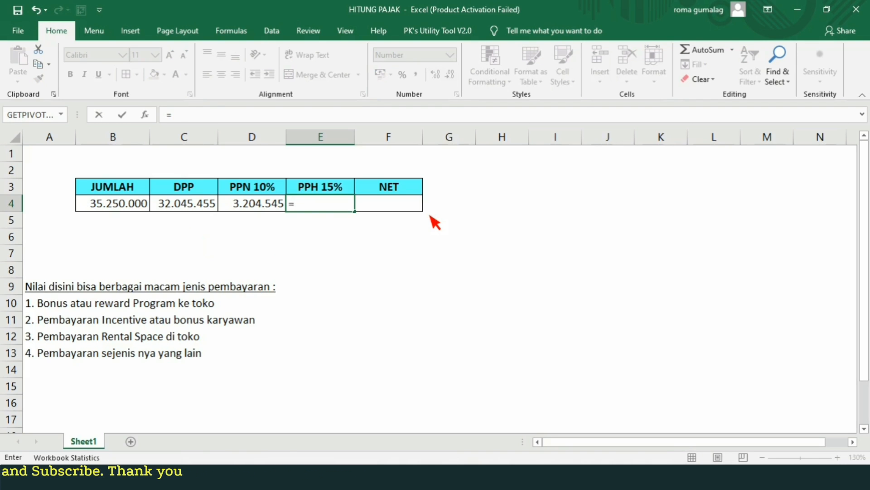
{"action": "key", "text": "Left"}
{"action": "key", "text": "Left"}
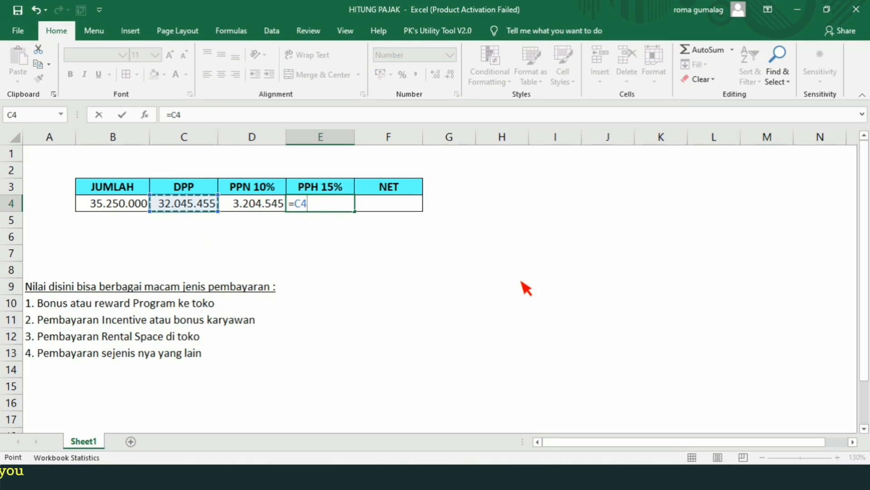
{"action": "type", "text": "*"}
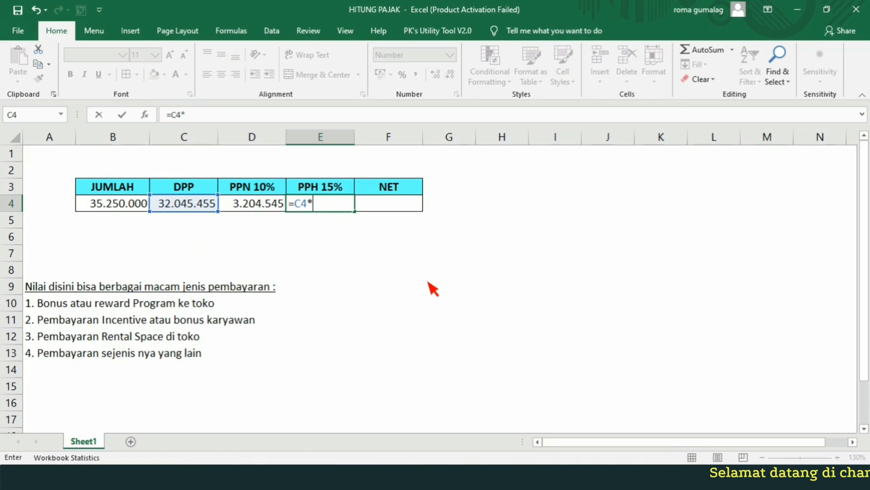
{"action": "type", "text": "15%"}
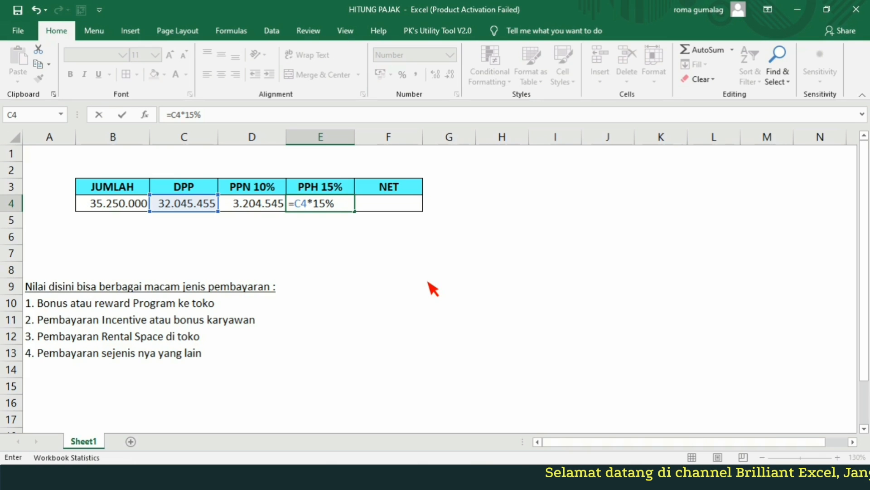
{"action": "key", "text": "ctrl+Return"}
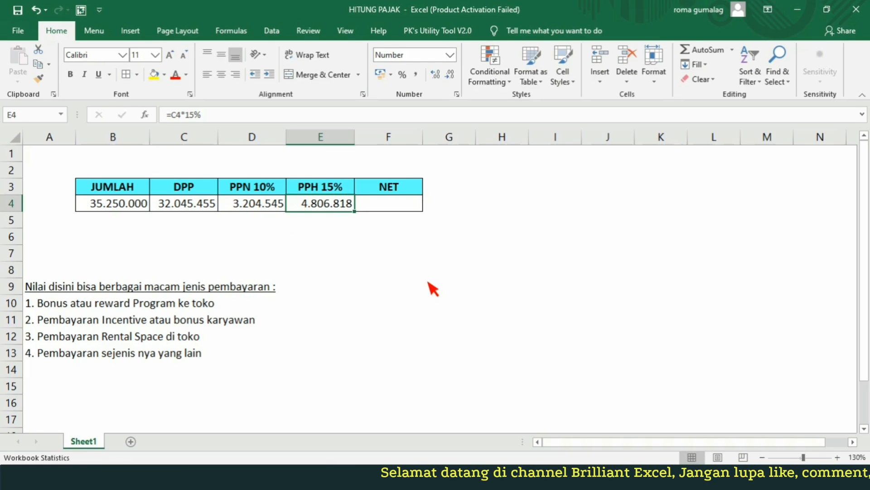
Step: Calculate the NET amount in F4 by subtracting the PPH from the JUMLAH with the formula =B4-E4
{"action": "key", "text": "Right"}
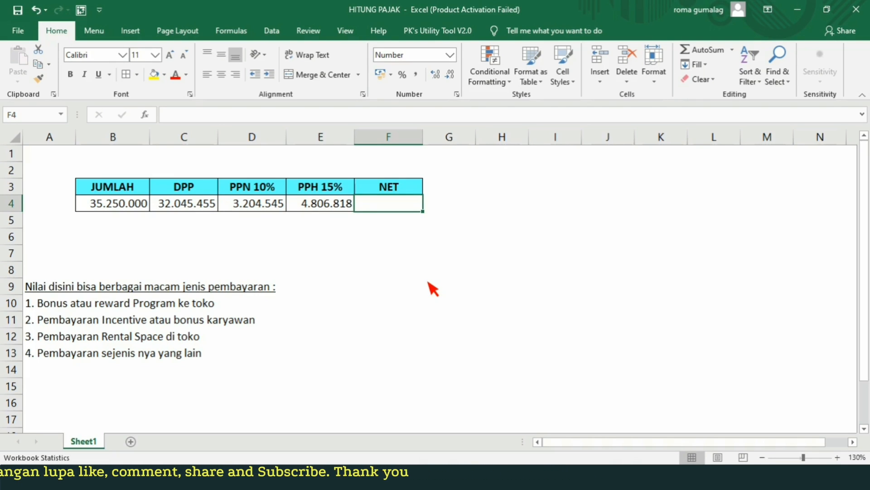
{"action": "type", "text": "="}
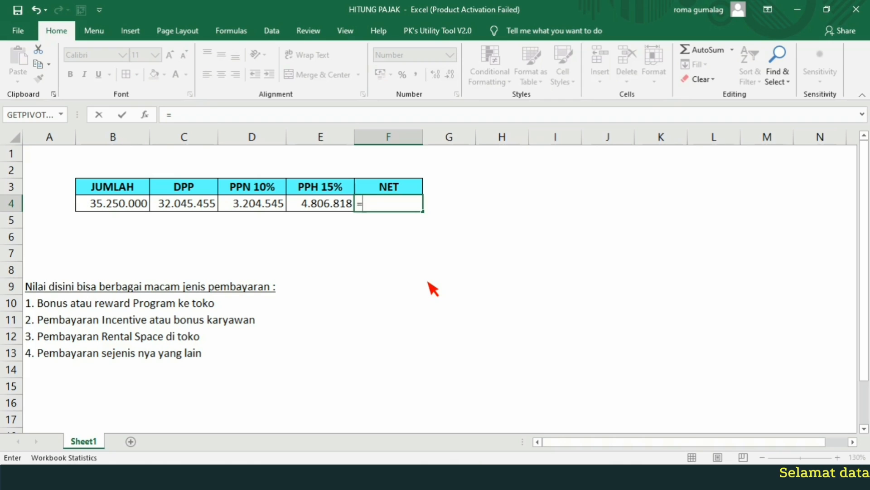
{"action": "key", "text": "Left"}
{"action": "key", "text": "Left"}
{"action": "key", "text": "Left"}
{"action": "key", "text": "Left"}
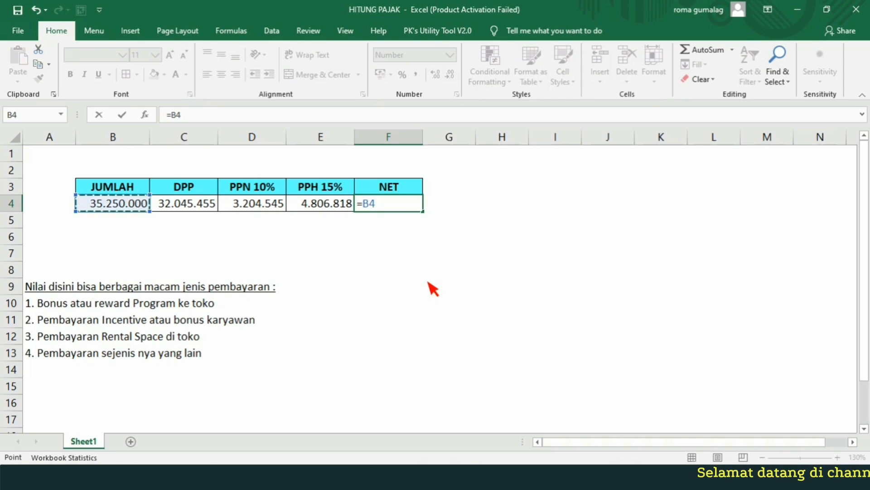
{"action": "type", "text": "-"}
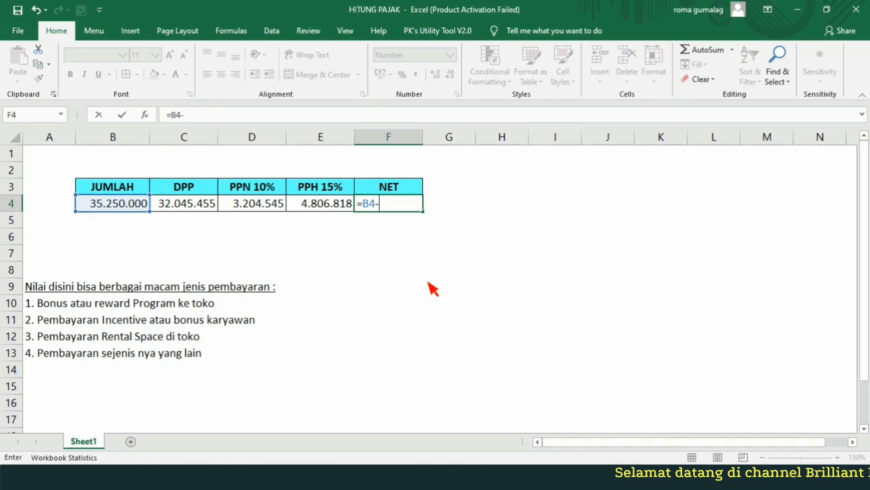
{"action": "left_click", "coordinate": [334, 206]}
{"action": "left_click", "coordinate": [257, 118]}
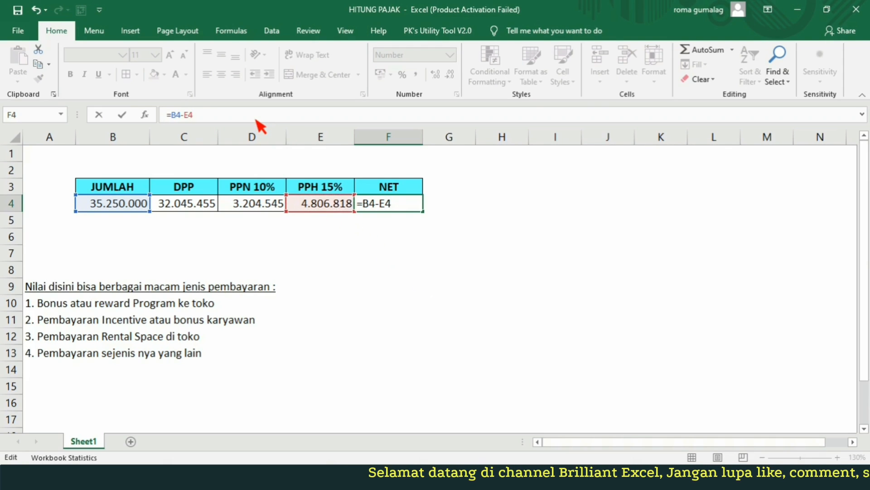
{"action": "key", "text": "Return"}
{"action": "key", "text": "Up"}
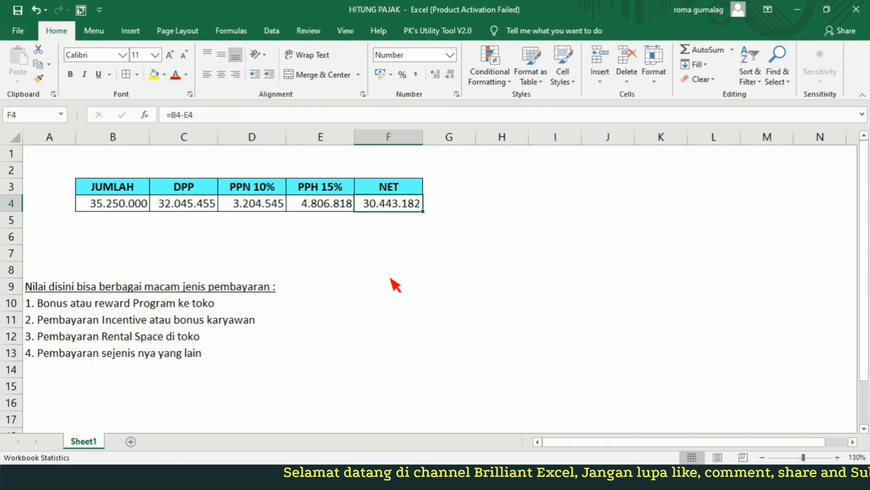
{"action": "left_click", "coordinate": [391, 277]}
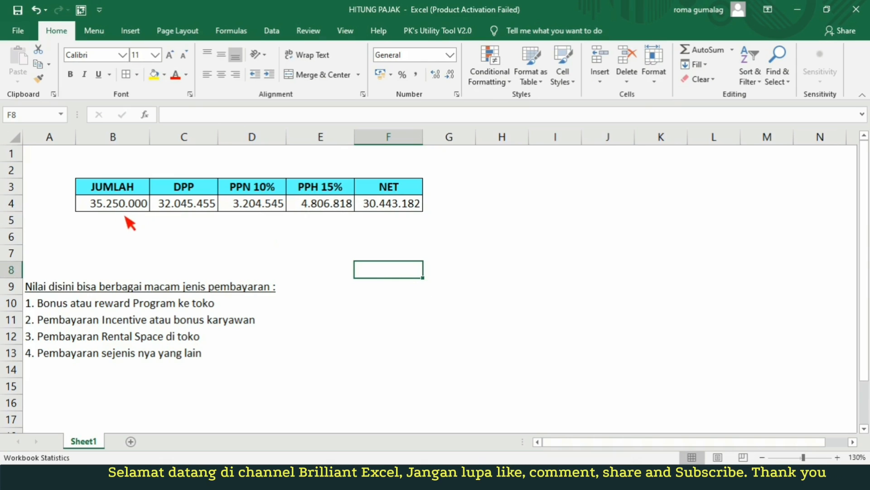
{"action": "left_click", "coordinate": [211, 206]}
{"action": "left_click", "coordinate": [217, 234]}
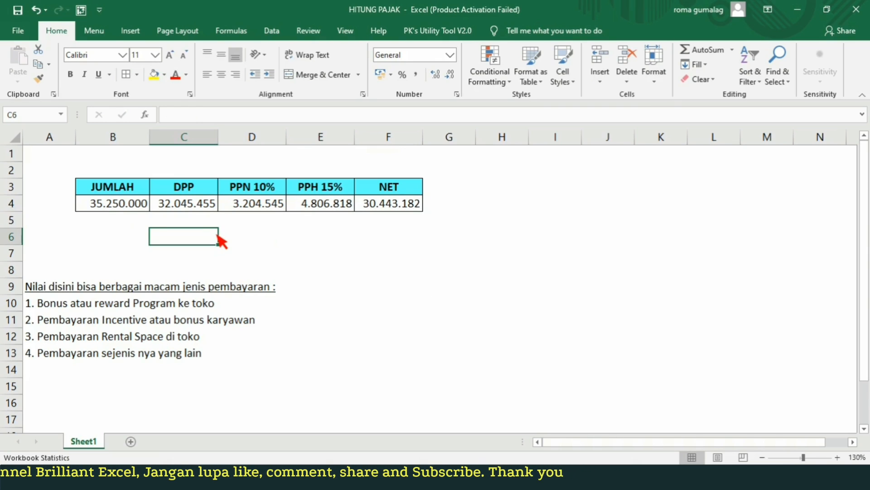